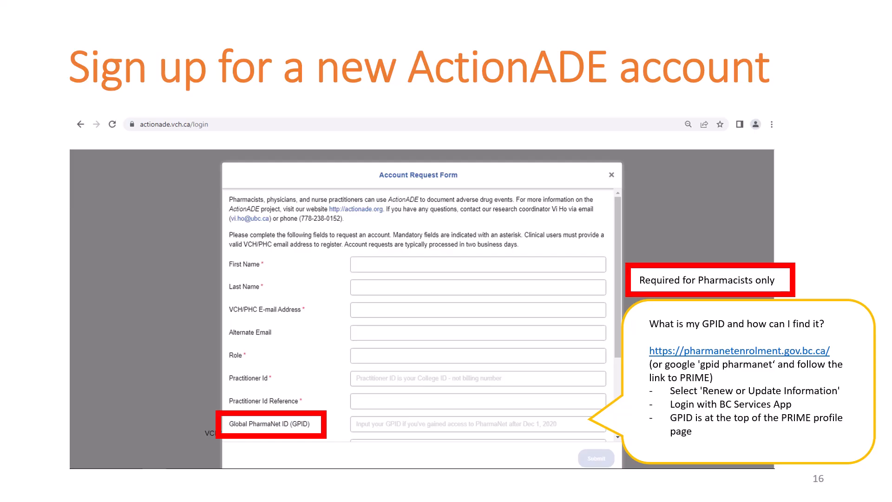
Advance the slideshow past the terms-of-use slide to slide 18, 'How to Document an ADE'
{"action": "key", "text": "Right"}
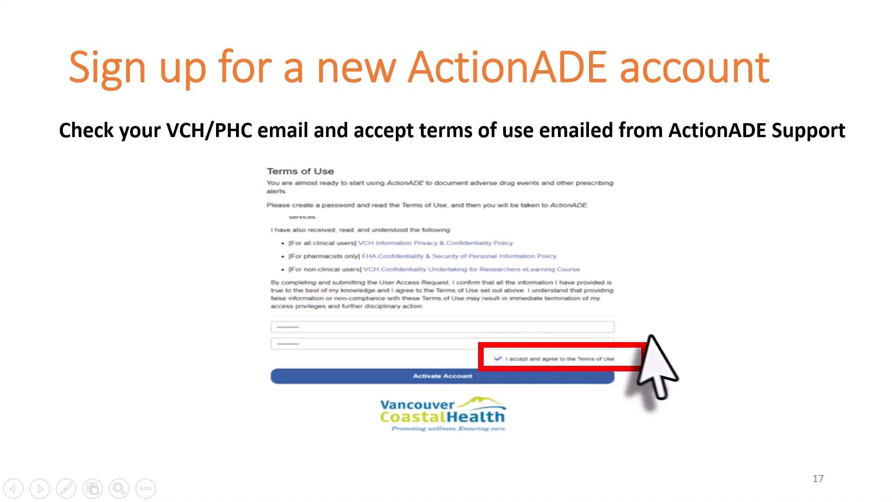
{"action": "key", "text": "Right"}
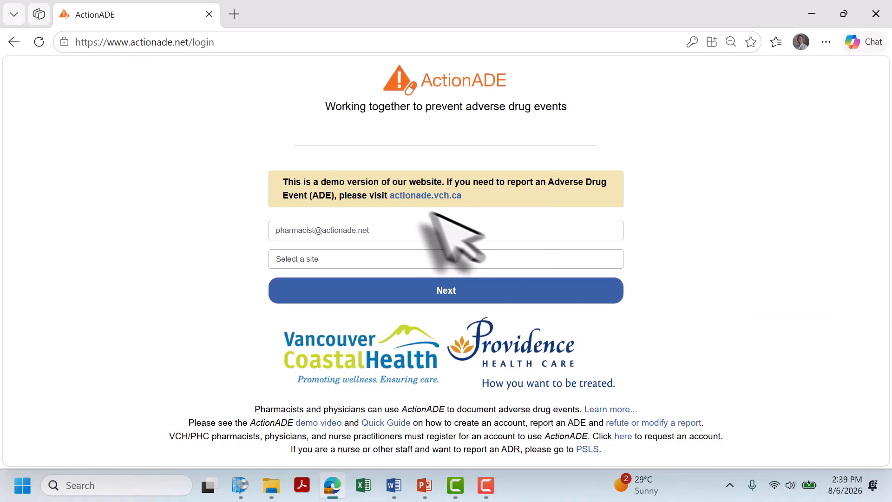
Choose Vancouver General Hospital (VGH) as the site, enter the account password and sign in
{"action": "left_click", "coordinate": [380, 266]}
{"action": "left_click", "coordinate": [402, 37]}
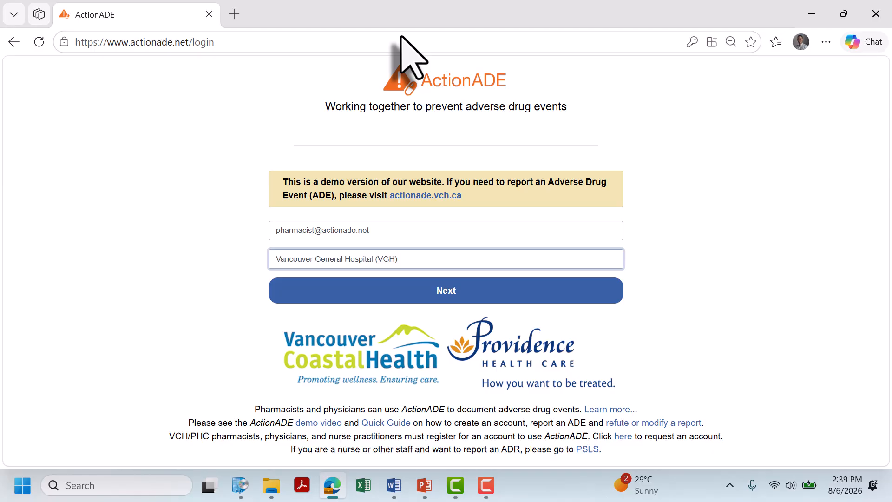
{"action": "left_click", "coordinate": [470, 300]}
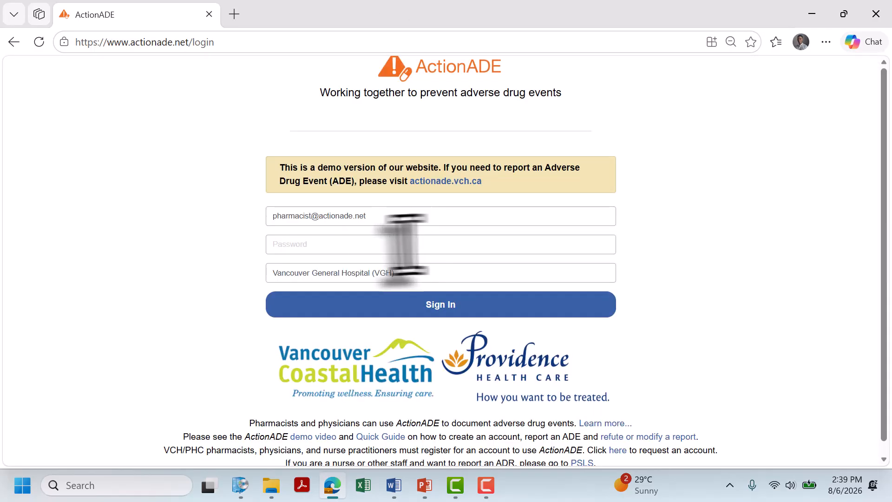
{"action": "left_click", "coordinate": [397, 244]}
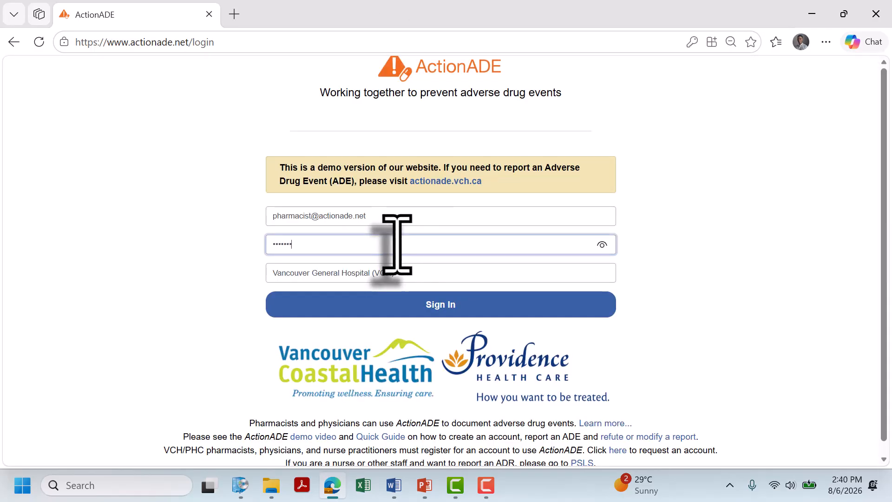
{"action": "key", "text": "Return"}
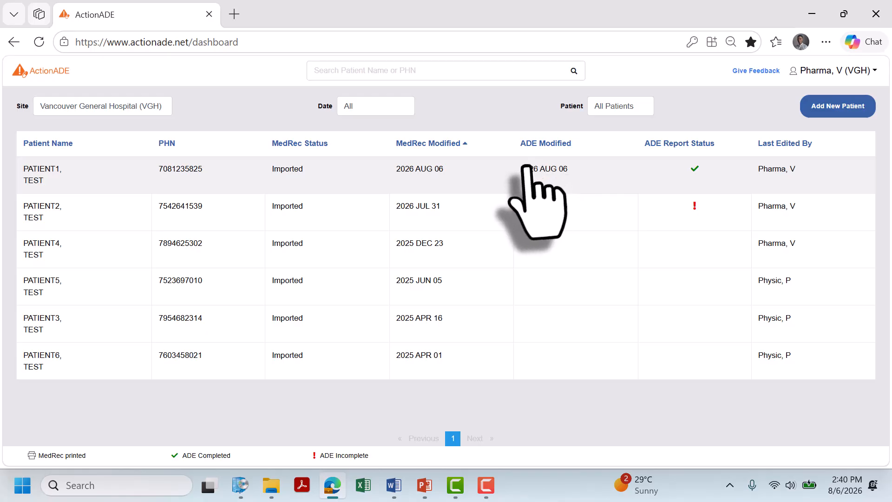
Start a new patient and enter the test patient's personal health number in the PHN field
{"action": "left_click", "coordinate": [45, 106]}
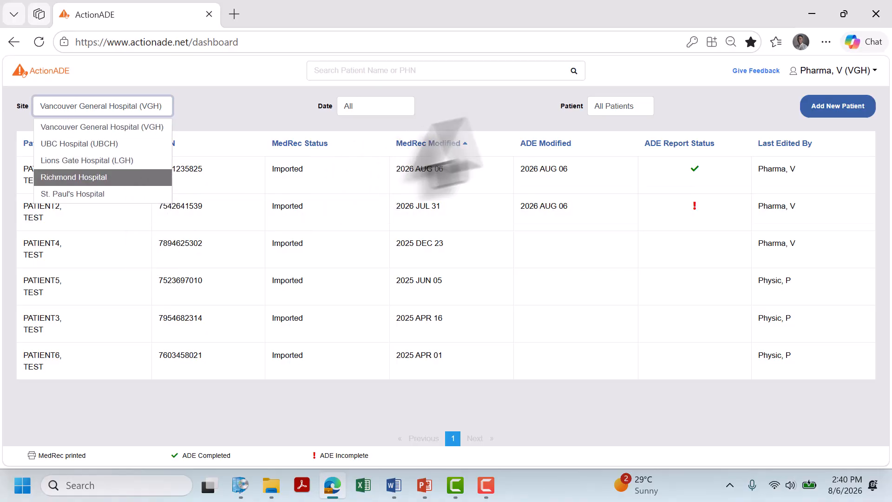
{"action": "left_click", "coordinate": [832, 108]}
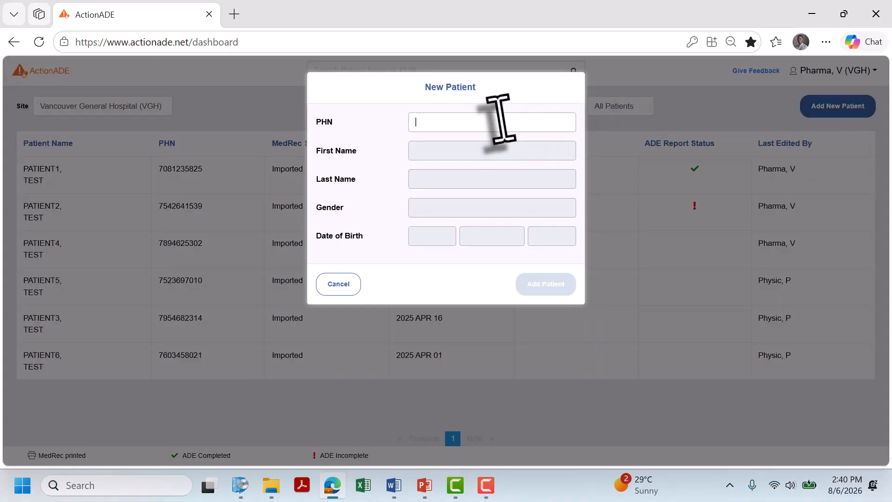
{"action": "left_click", "coordinate": [501, 122]}
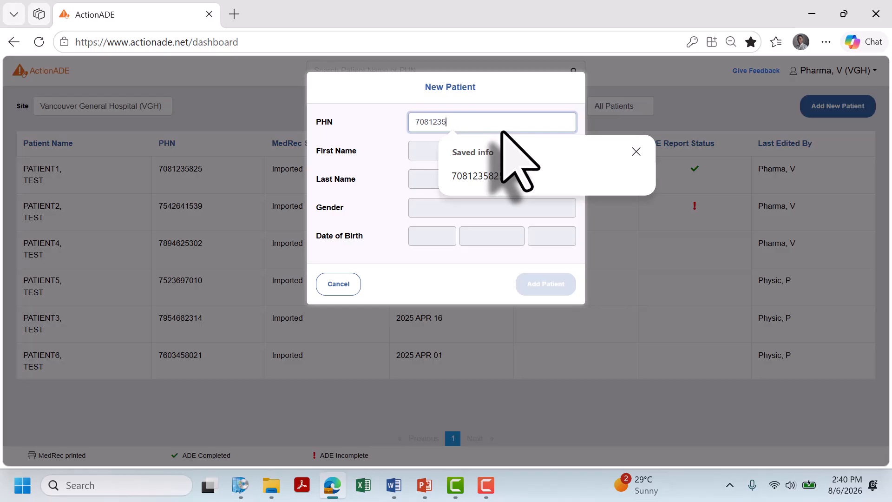
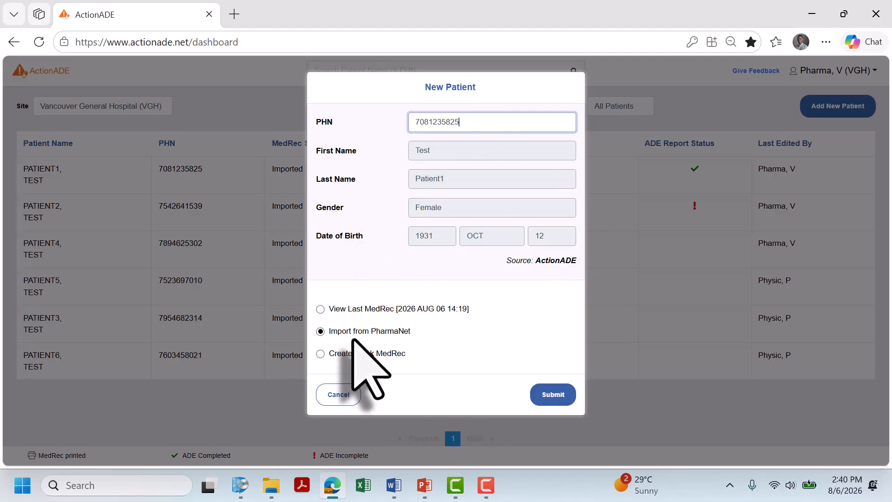
Submit the patient to import from PharmaNet, then scroll to the Warfarin Sodium 3 MG TA row
{"action": "left_click", "coordinate": [551, 394]}
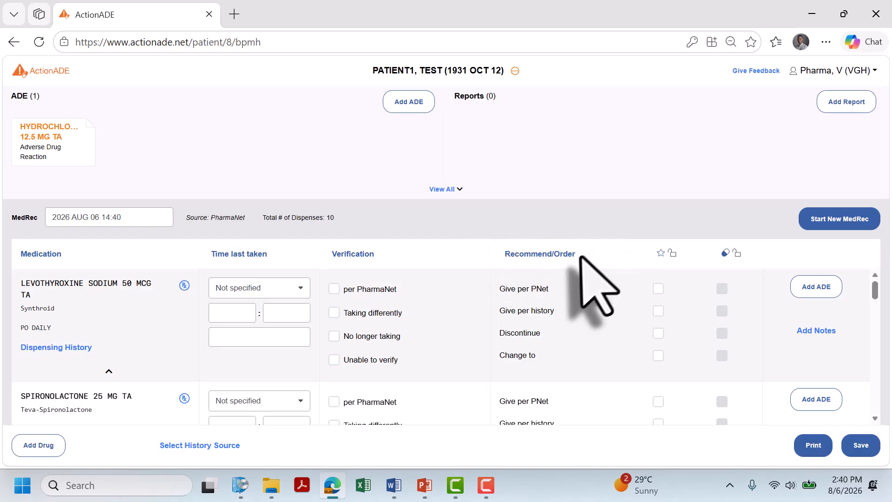
{"action": "scroll", "coordinate": [590, 297], "scroll_direction": "down", "scroll_amount": 2}
{"action": "scroll", "coordinate": [590, 298], "scroll_direction": "up", "scroll_amount": 2}
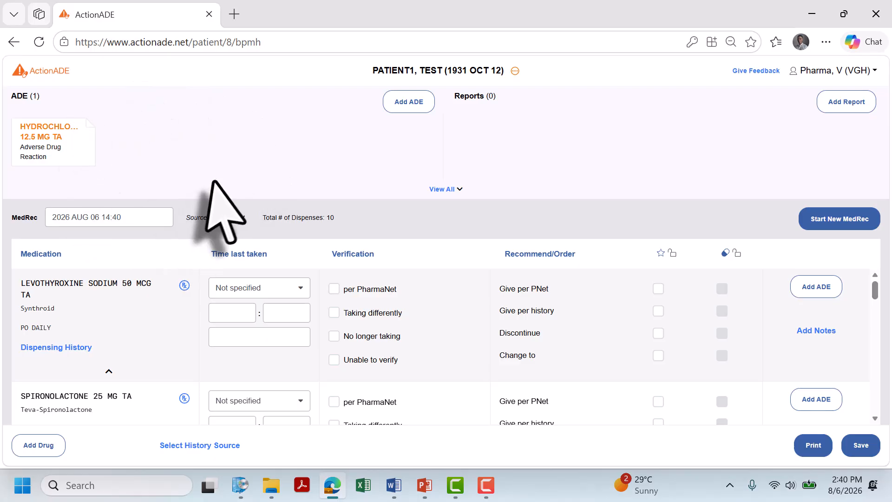
{"action": "scroll", "coordinate": [167, 325], "scroll_direction": "down", "scroll_amount": 3}
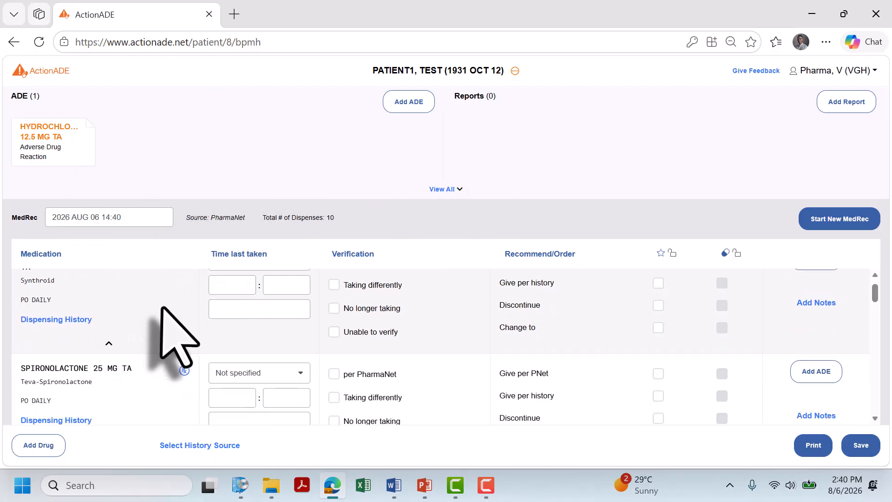
{"action": "scroll", "coordinate": [156, 325], "scroll_direction": "down", "scroll_amount": 10}
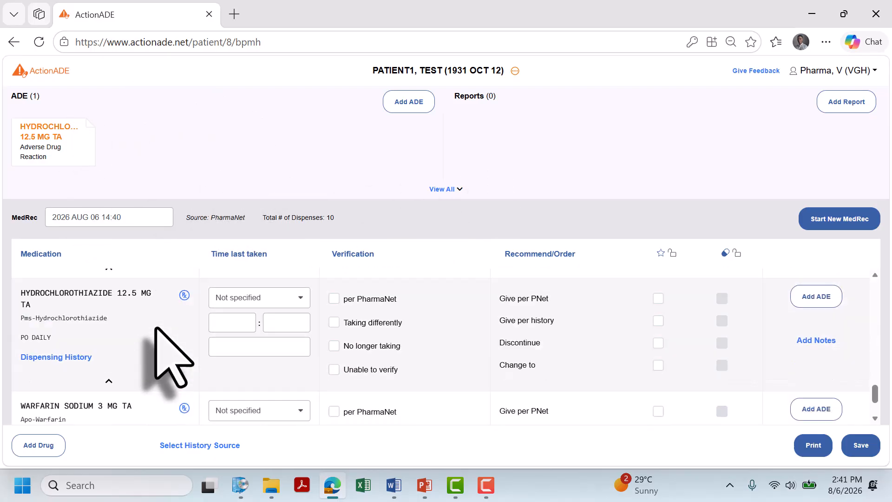
{"action": "scroll", "coordinate": [319, 344], "scroll_direction": "up", "scroll_amount": 10}
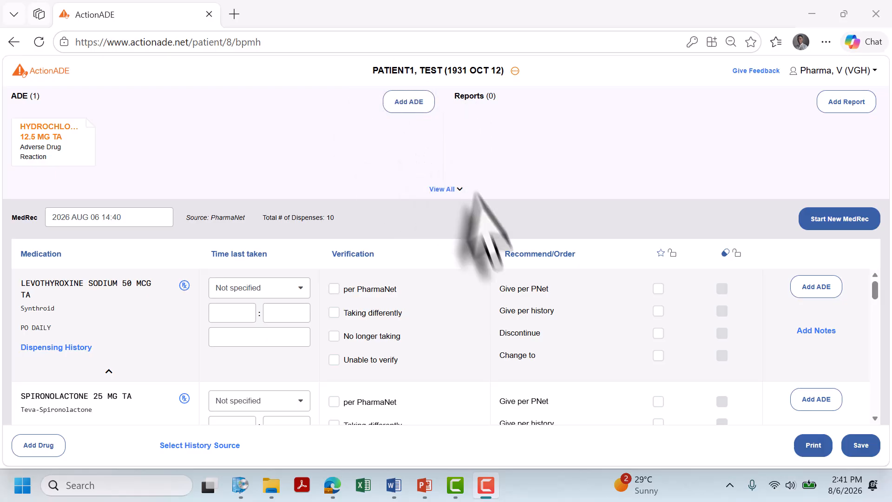
{"action": "scroll", "coordinate": [195, 390], "scroll_direction": "down", "scroll_amount": 6}
{"action": "scroll", "coordinate": [204, 409], "scroll_direction": "down", "scroll_amount": 3}
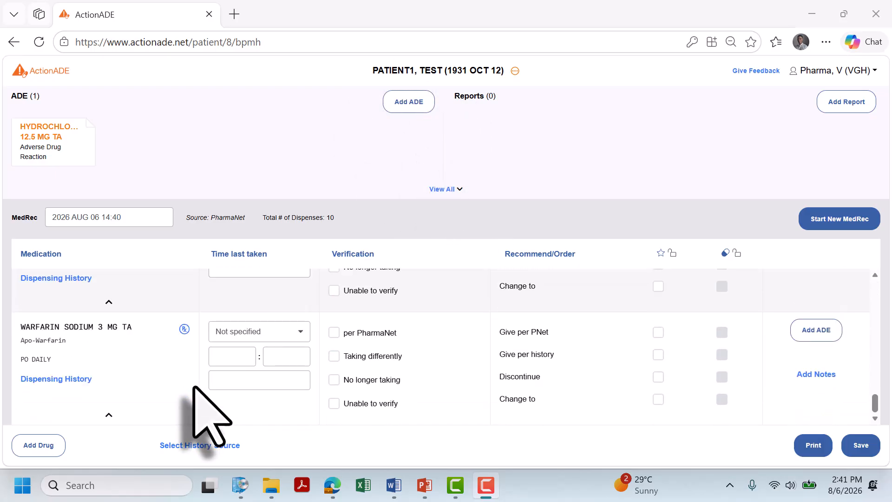
Add an ADE on the Warfarin Sodium 3 MG TA row, keeping warfarin as the only suspect drug
{"action": "left_click", "coordinate": [816, 330]}
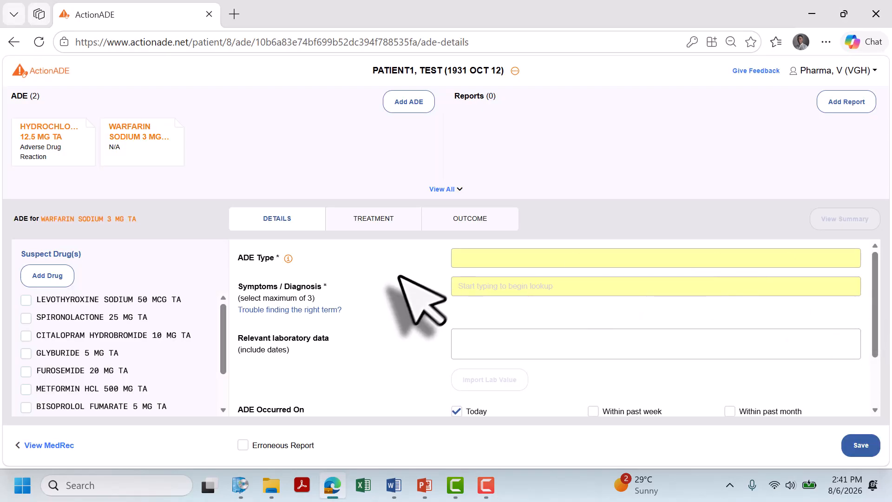
{"action": "scroll", "coordinate": [219, 306], "scroll_direction": "down", "scroll_amount": 3}
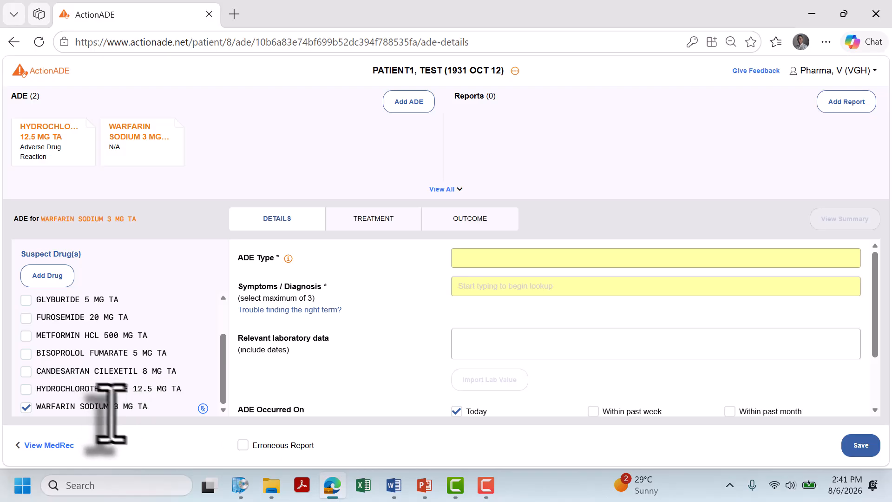
{"action": "left_click", "coordinate": [26, 407]}
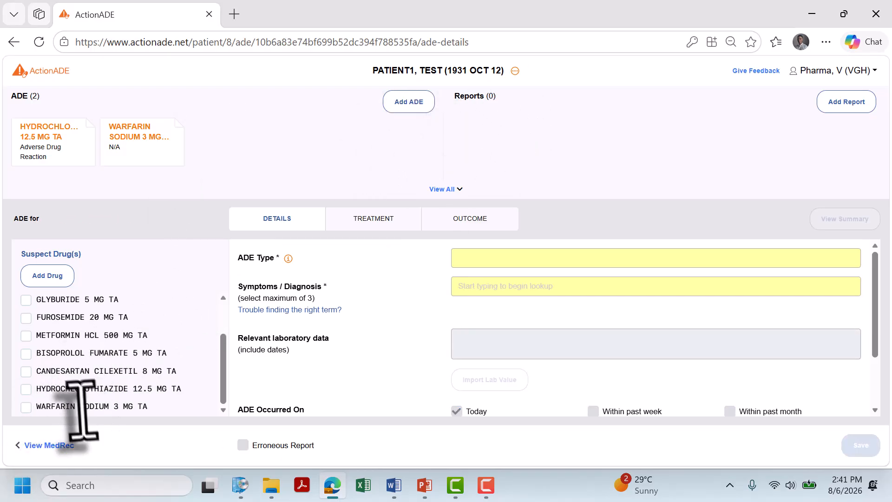
{"action": "left_click", "coordinate": [26, 406]}
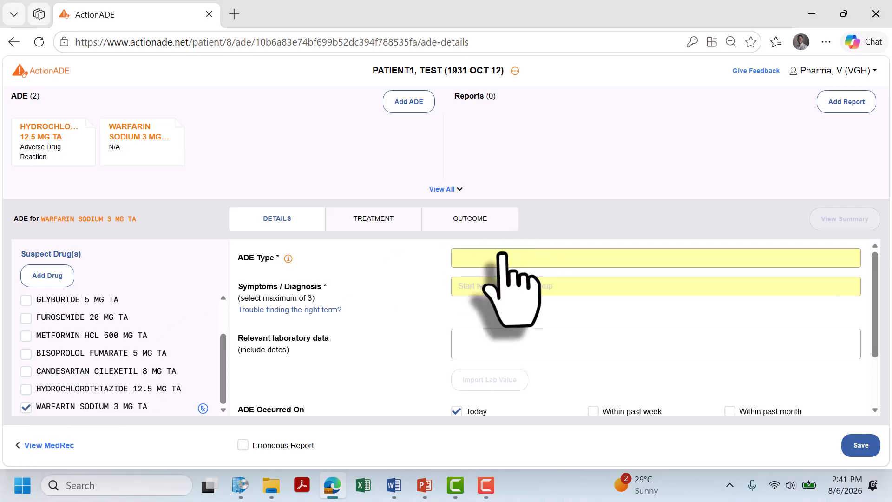
{"action": "left_click", "coordinate": [48, 276]}
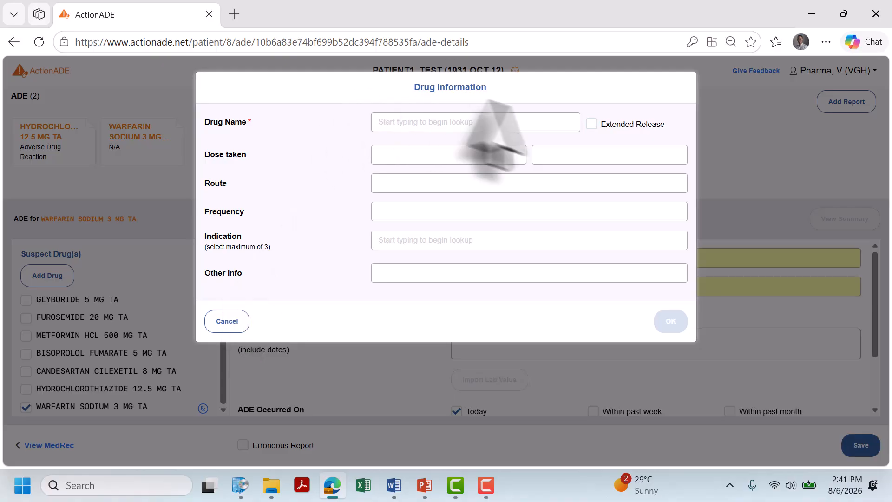
{"action": "left_click", "coordinate": [227, 321]}
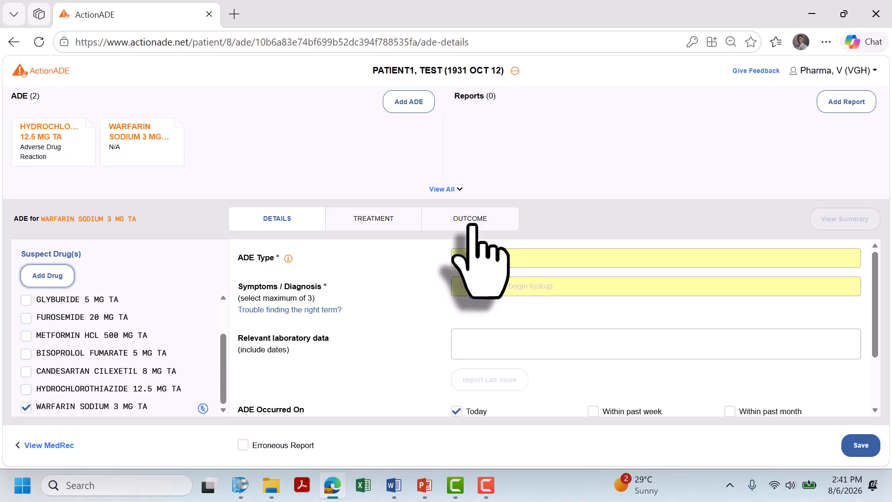
{"action": "left_click", "coordinate": [385, 220]}
{"action": "left_click", "coordinate": [456, 225]}
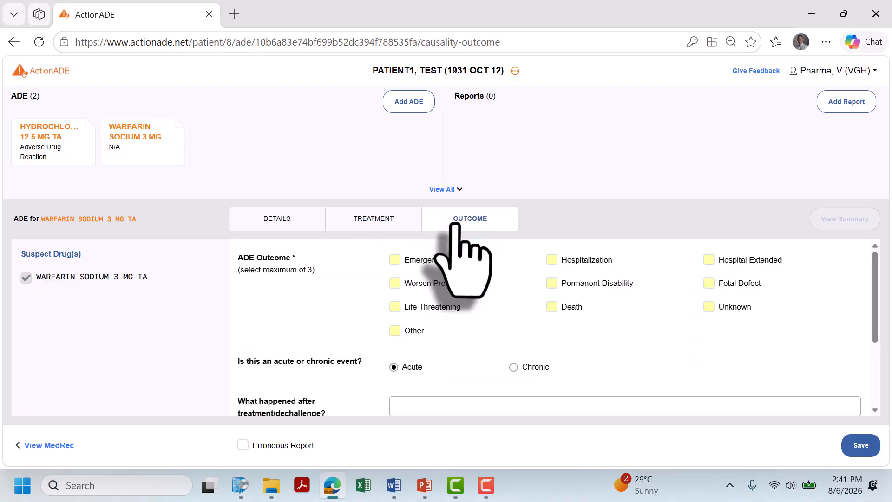
{"action": "left_click", "coordinate": [305, 218]}
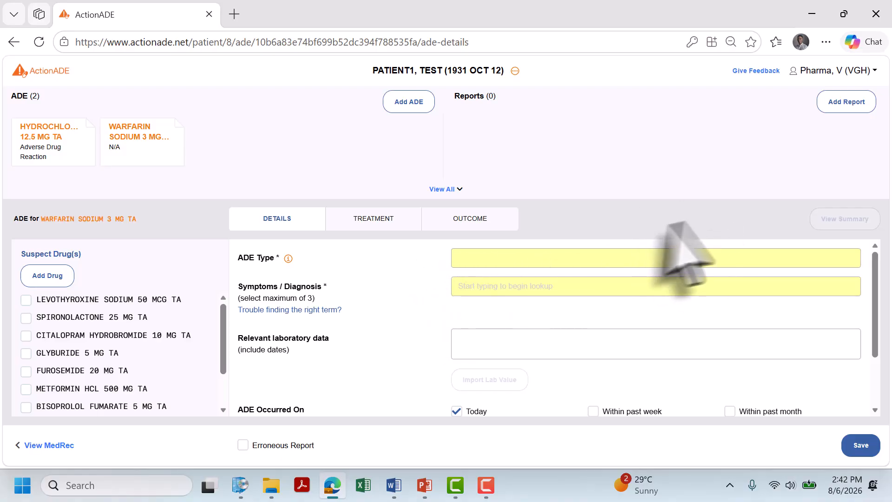
{"action": "left_click", "coordinate": [494, 263]}
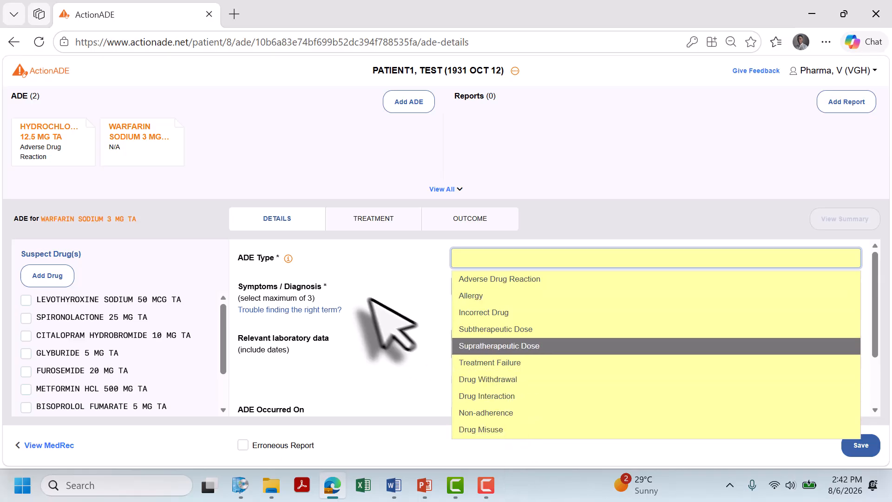
{"action": "left_click", "coordinate": [350, 281]}
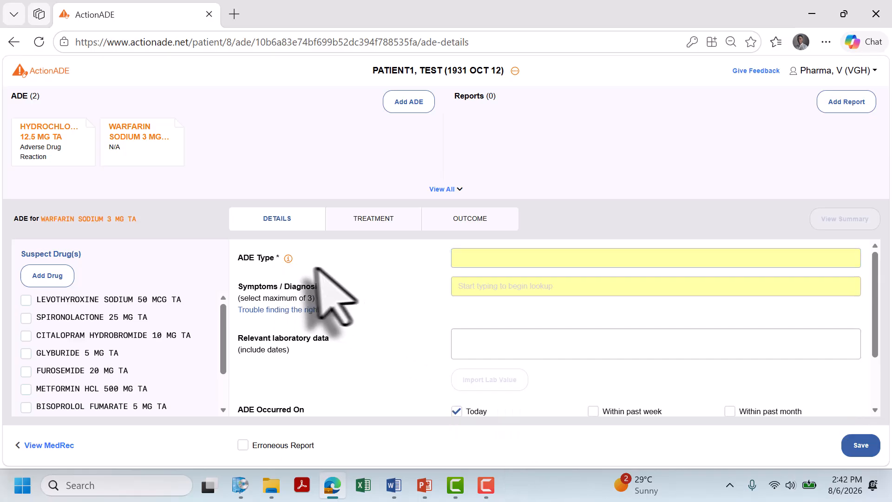
{"action": "mouse_move", "coordinate": [289, 258]}
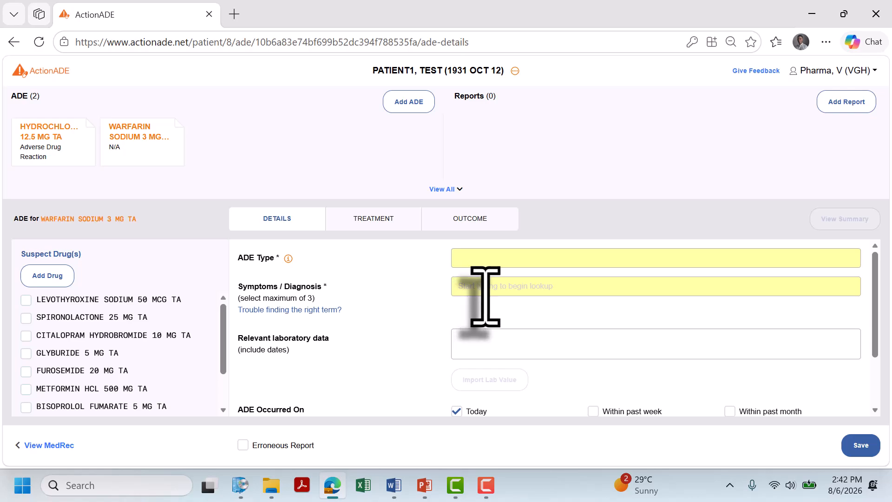
{"action": "scroll", "coordinate": [379, 333], "scroll_direction": "down", "scroll_amount": 1}
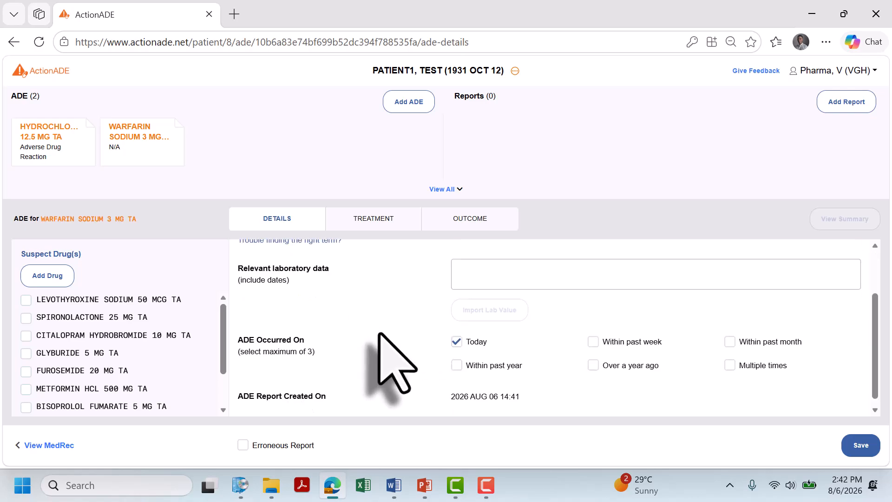
{"action": "scroll", "coordinate": [379, 333], "scroll_direction": "up", "scroll_amount": 1}
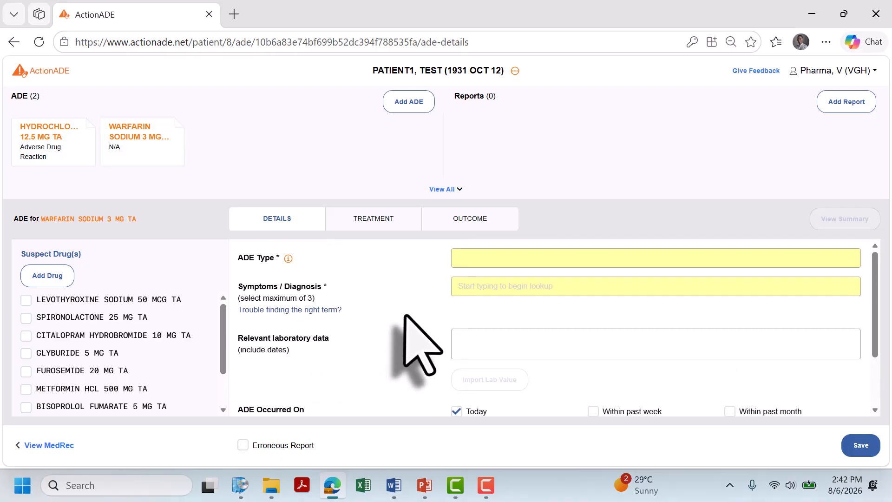
{"action": "scroll", "coordinate": [421, 343], "scroll_direction": "down", "scroll_amount": 1}
{"action": "scroll", "coordinate": [420, 344], "scroll_direction": "up", "scroll_amount": 1}
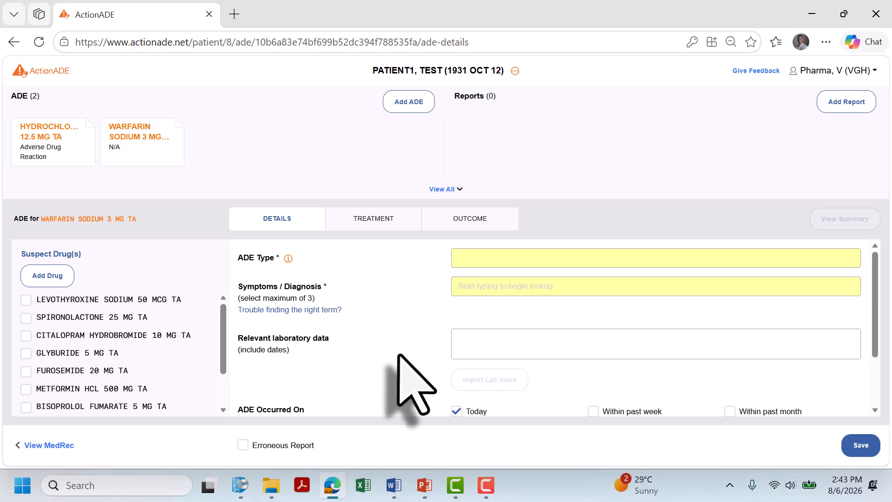
{"action": "scroll", "coordinate": [399, 356], "scroll_direction": "down", "scroll_amount": 2}
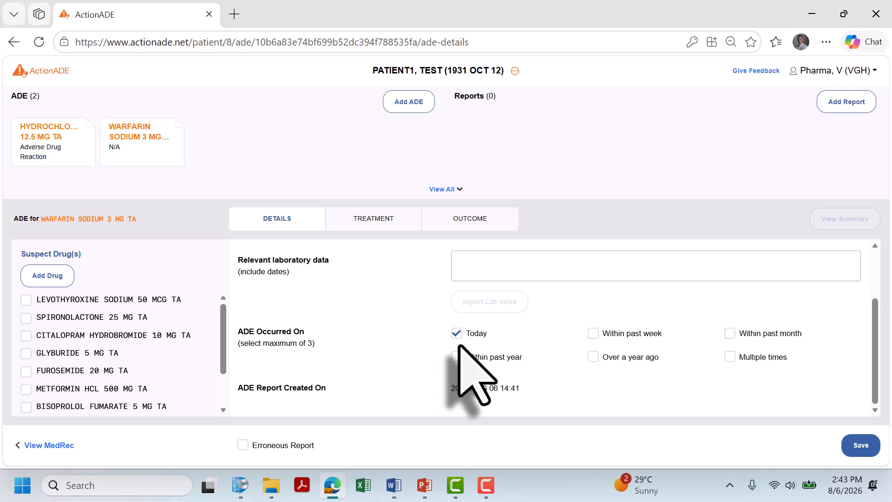
On the Treatment section, tick 'Change to' to bring up the Drug Information form
{"action": "left_click", "coordinate": [389, 227]}
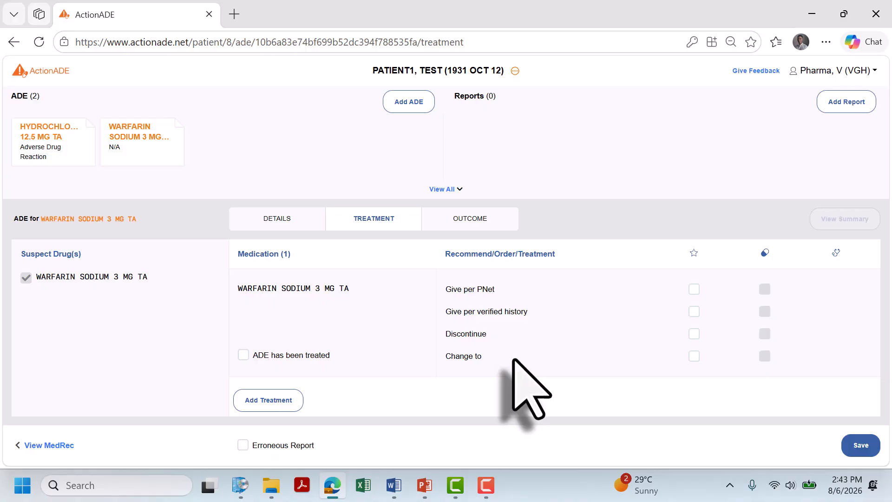
{"action": "left_click", "coordinate": [695, 357]}
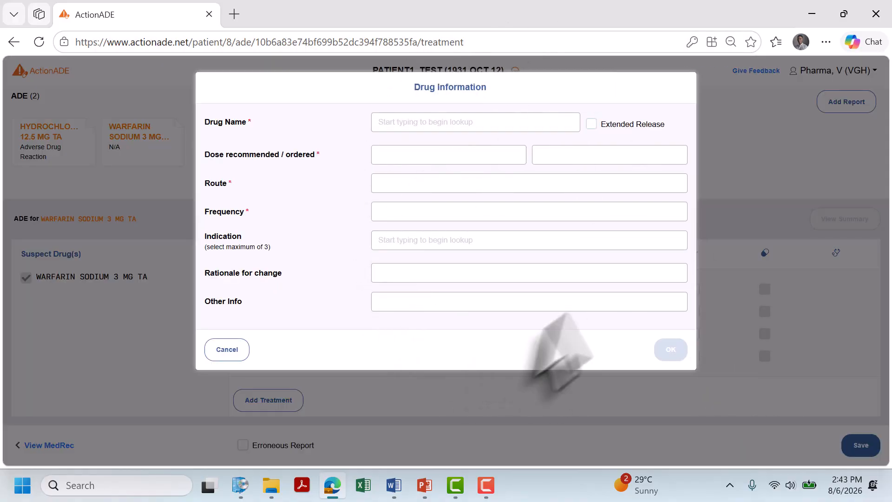
Cancel the drug change, leave 'ADE has been treated' unticked, and go to Outcome
{"action": "left_click", "coordinate": [217, 351]}
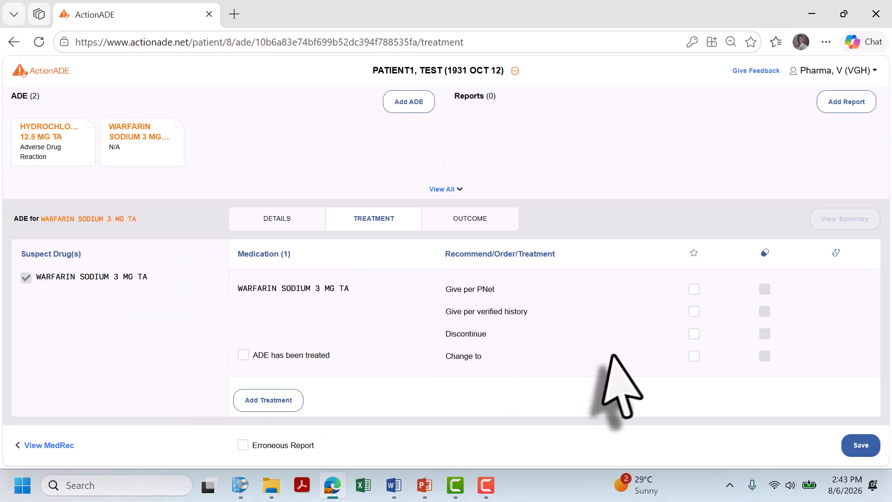
{"action": "left_click", "coordinate": [272, 356]}
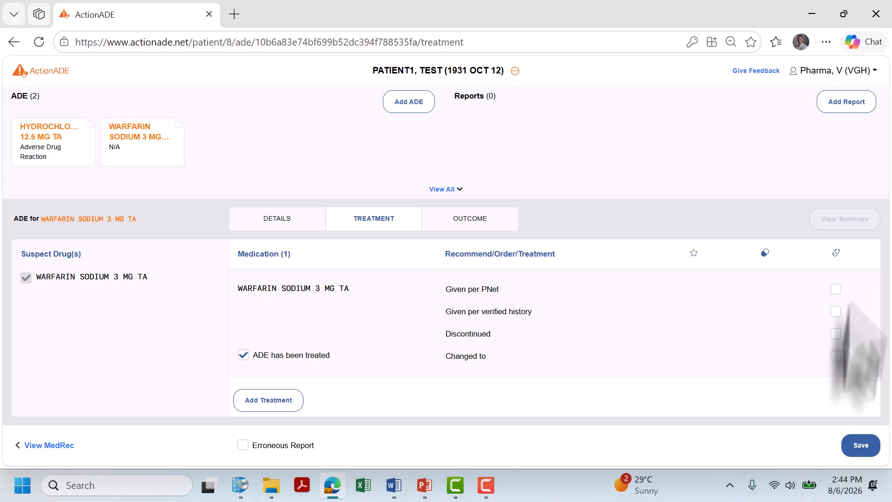
{"action": "left_click", "coordinate": [276, 355]}
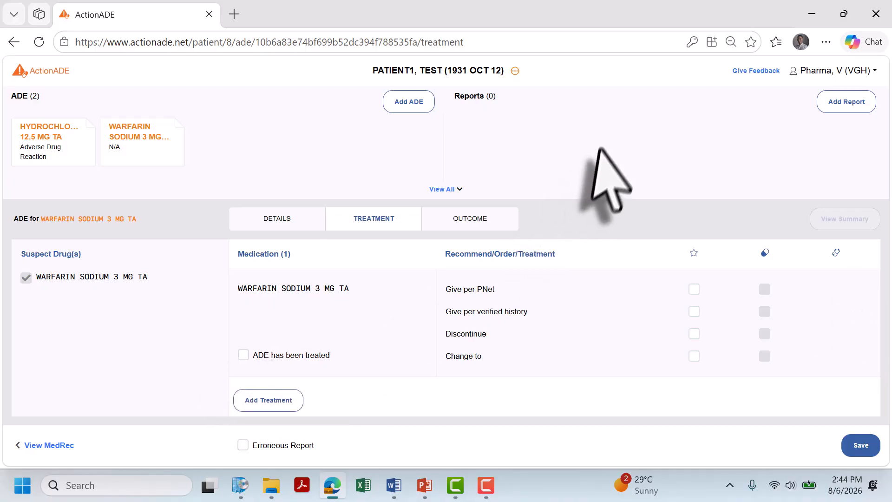
{"action": "left_click", "coordinate": [458, 221]}
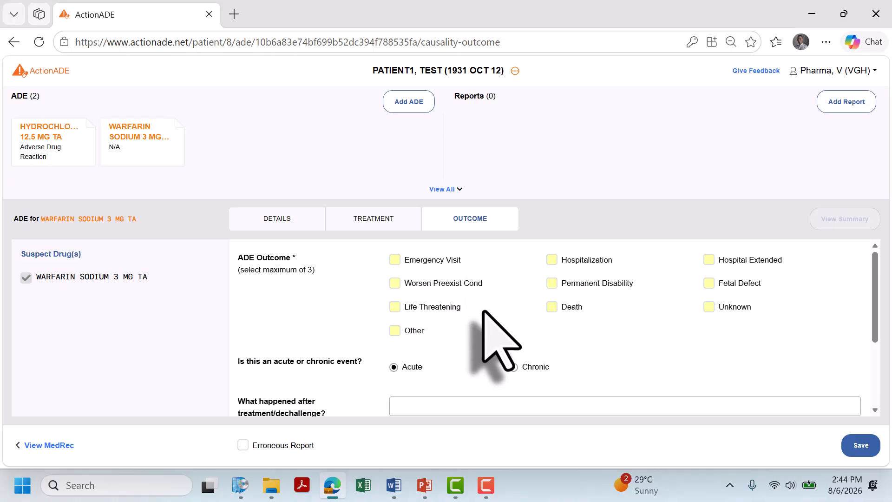
{"action": "scroll", "coordinate": [479, 354], "scroll_direction": "down", "scroll_amount": 3}
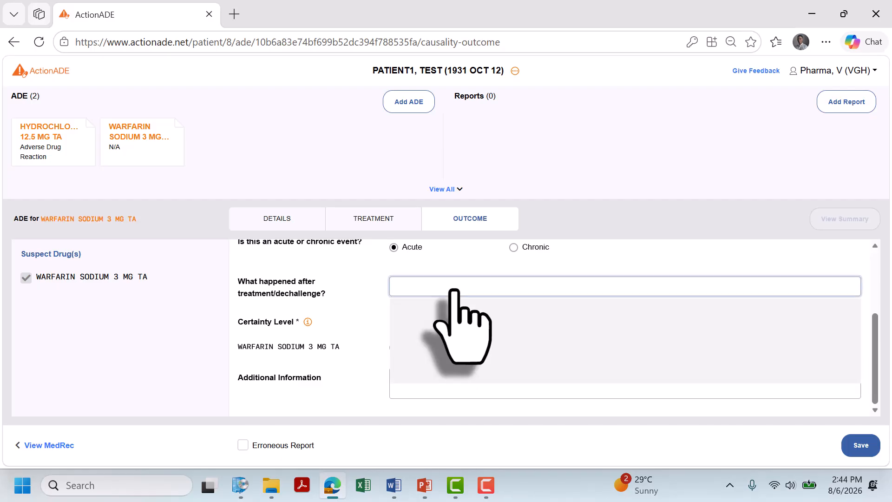
{"action": "left_click", "coordinate": [454, 289]}
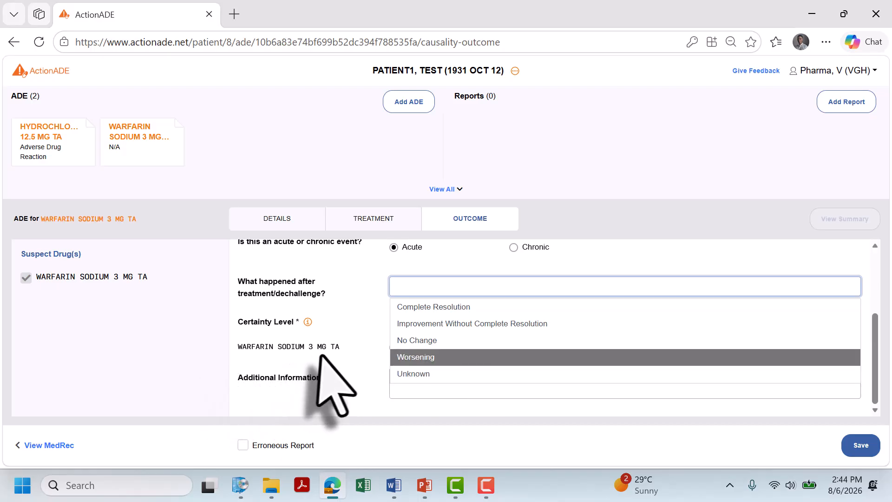
{"action": "left_click", "coordinate": [343, 353]}
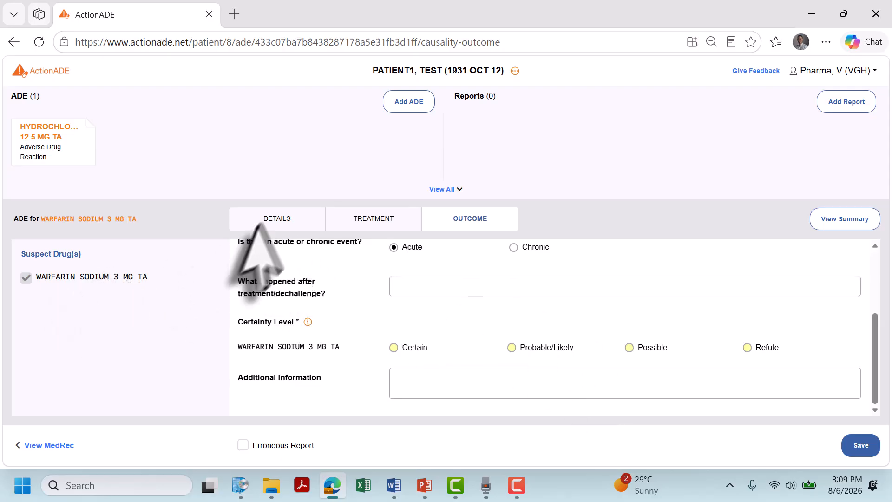
Back on Details, set the ADE type to Adverse Drug Reaction
{"action": "left_click", "coordinate": [279, 222]}
{"action": "scroll", "coordinate": [135, 319], "scroll_direction": "down", "scroll_amount": 2}
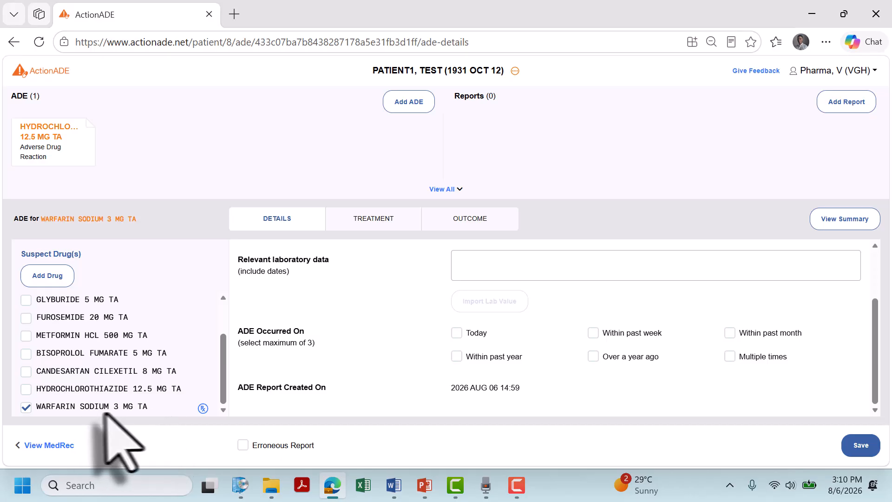
{"action": "scroll", "coordinate": [454, 318], "scroll_direction": "up", "scroll_amount": 2}
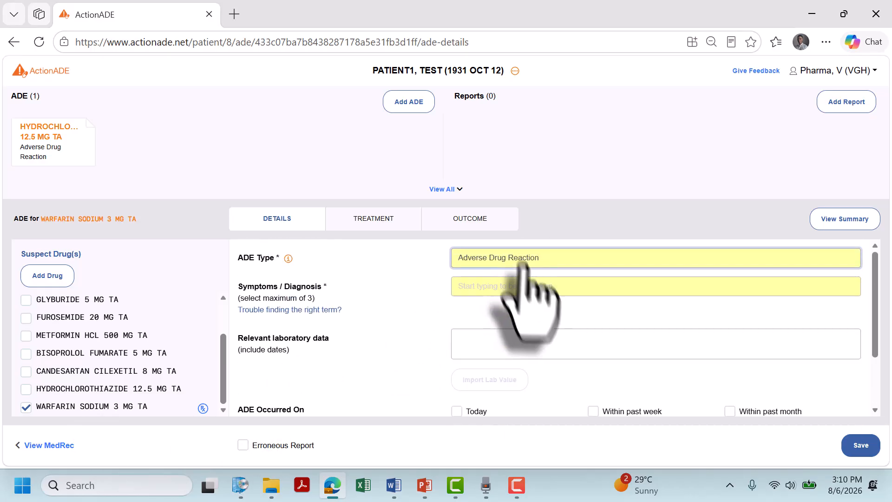
{"action": "left_click", "coordinate": [523, 262]}
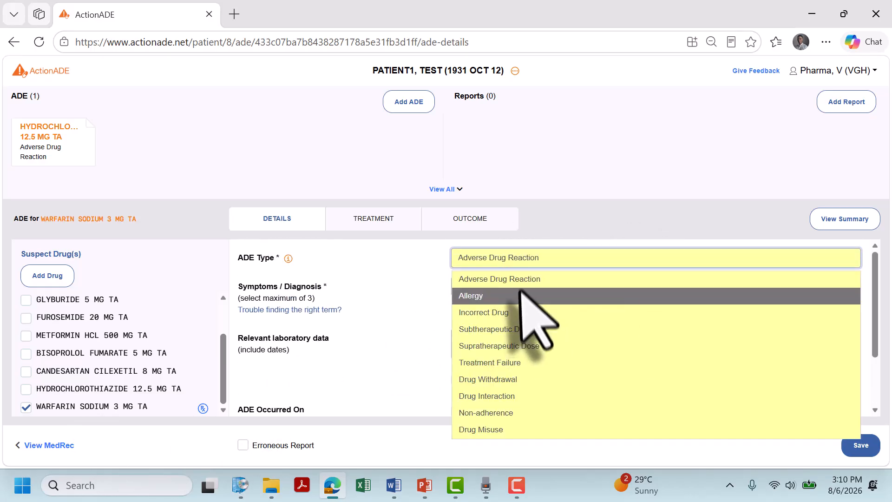
{"action": "left_click", "coordinate": [525, 279]}
Add Hemorrhage intracranial as the diagnosis and record that the event occurred today
{"action": "left_click", "coordinate": [532, 288]}
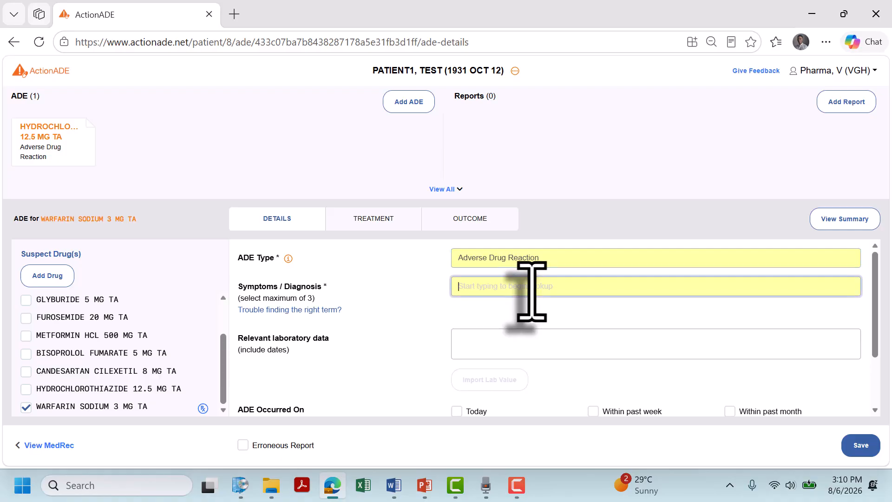
{"action": "type", "text": "intrad"}
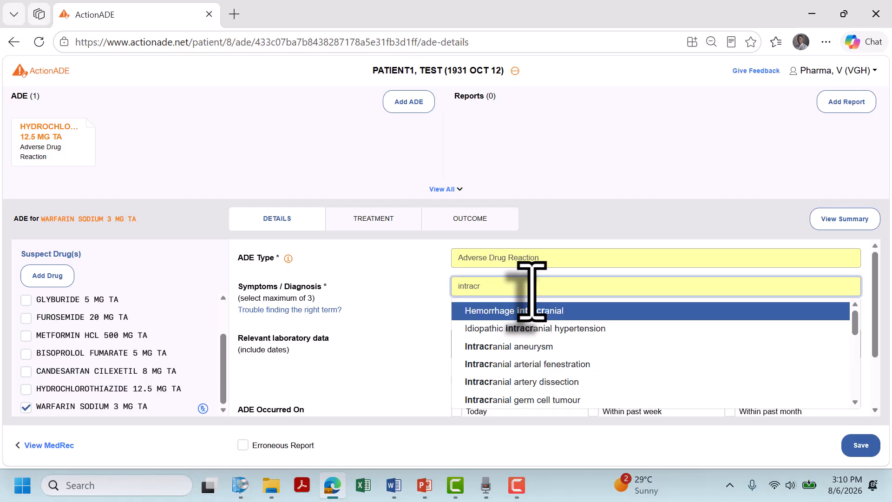
{"action": "left_click", "coordinate": [532, 312]}
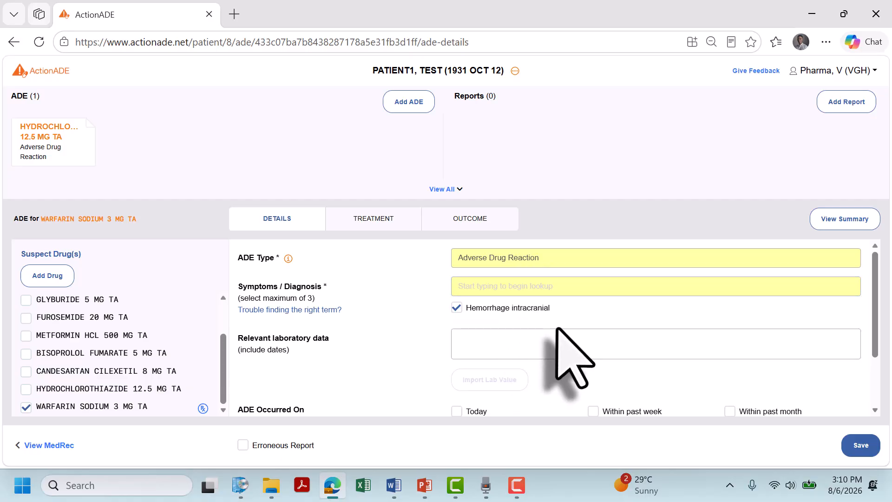
{"action": "scroll", "coordinate": [558, 329], "scroll_direction": "down", "scroll_amount": 2}
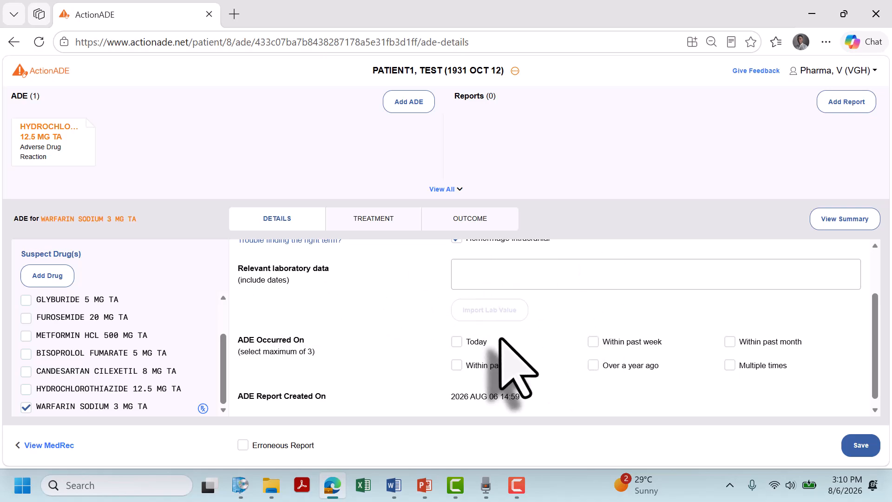
{"action": "left_click", "coordinate": [476, 342]}
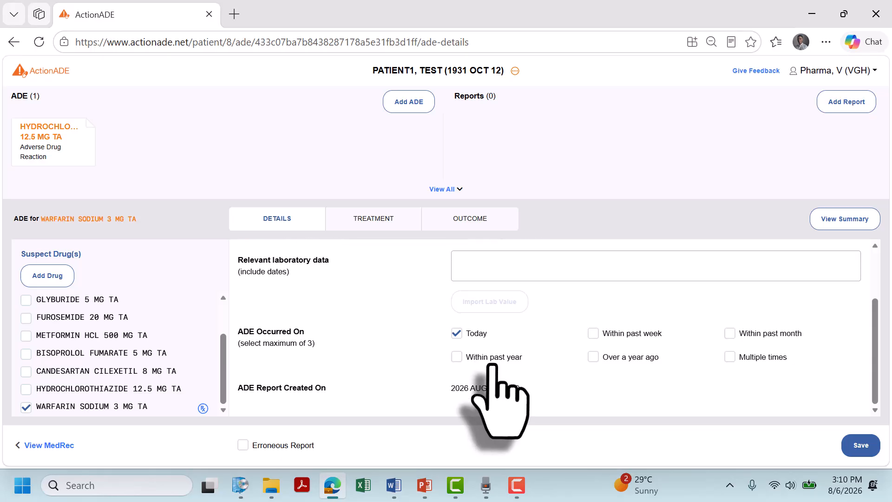
{"action": "scroll", "coordinate": [539, 419], "scroll_direction": "up", "scroll_amount": 2}
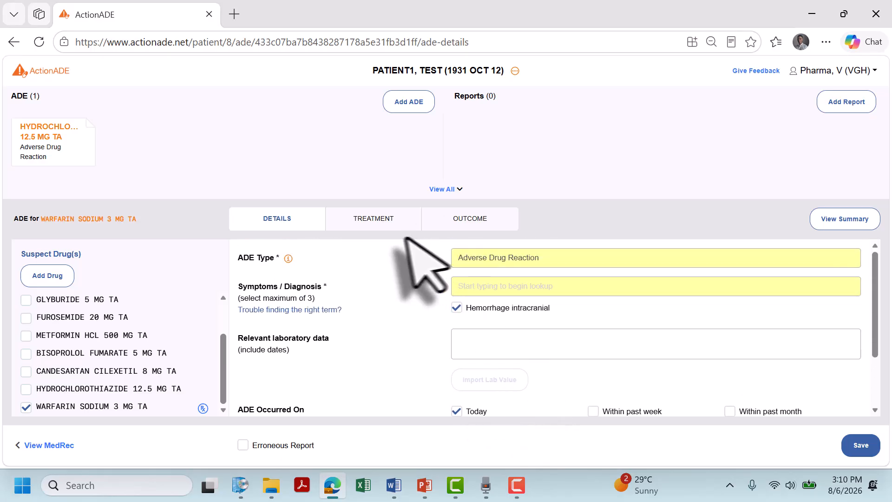
{"action": "left_click", "coordinate": [376, 225]}
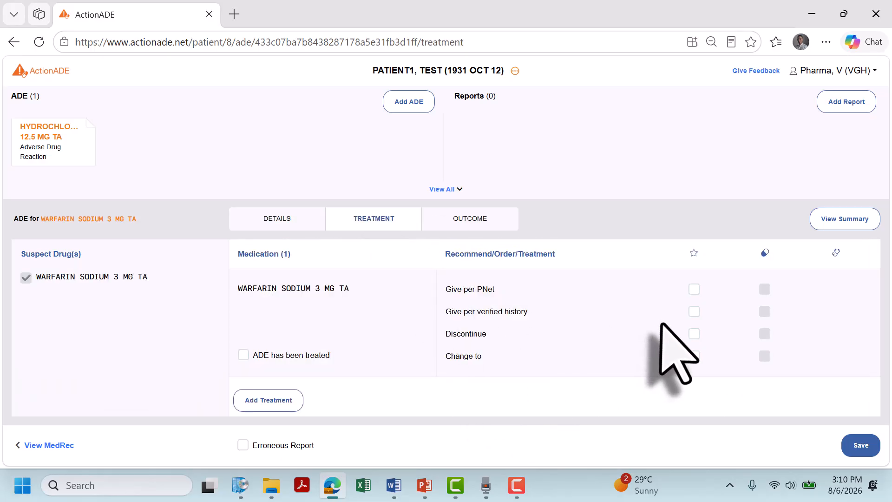
Recommend discontinuing warfarin and mark Emergency Visit, Hospitalization and Life Threatening outcomes
{"action": "left_click", "coordinate": [695, 334]}
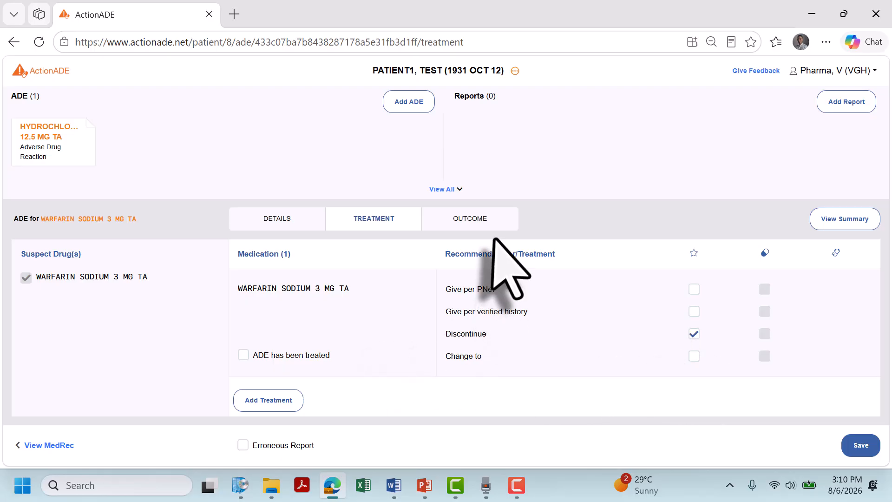
{"action": "left_click", "coordinate": [478, 223]}
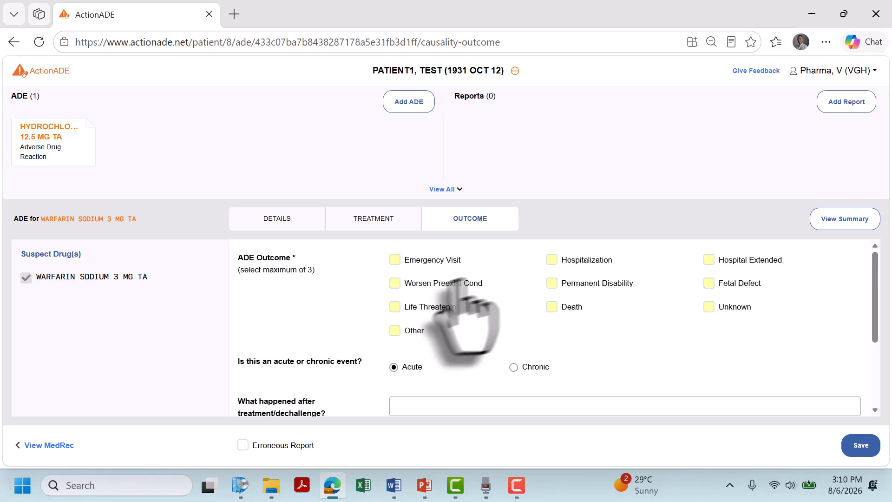
{"action": "left_click", "coordinate": [448, 258]}
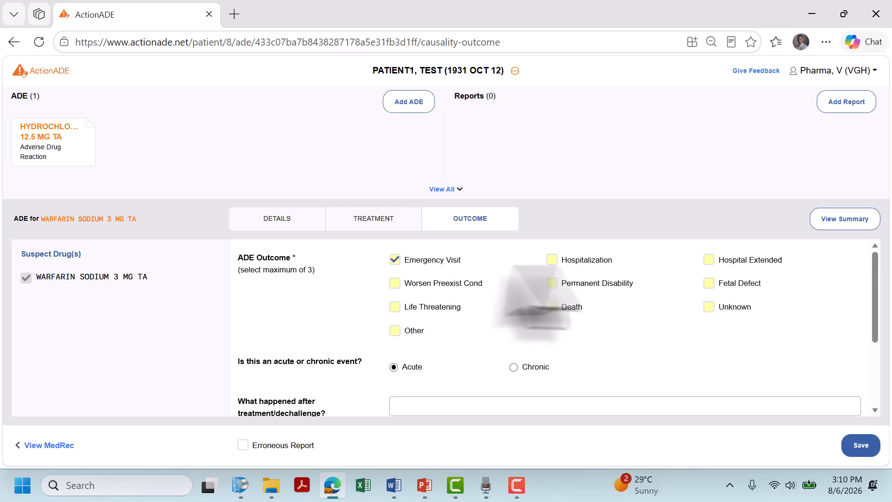
{"action": "left_click", "coordinate": [599, 260]}
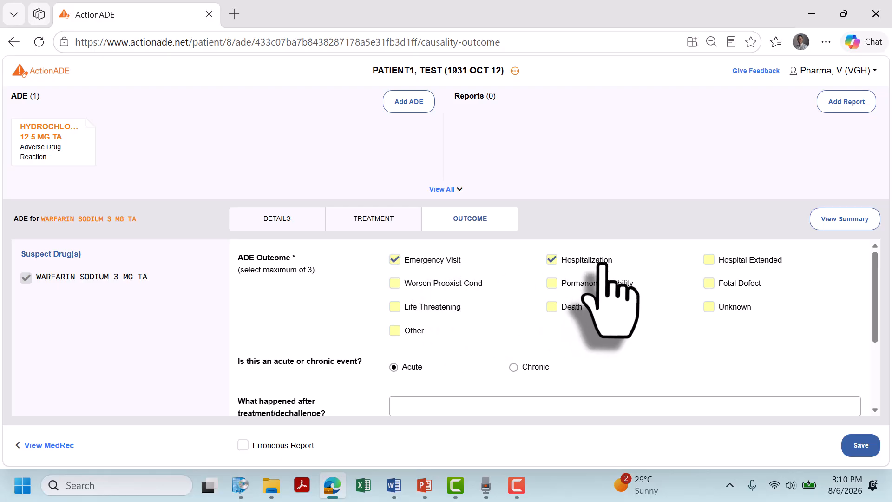
{"action": "left_click", "coordinate": [424, 308]}
Set the causality certainty to Certain and save the warfarin ADE report
{"action": "scroll", "coordinate": [474, 348], "scroll_direction": "down", "scroll_amount": 2}
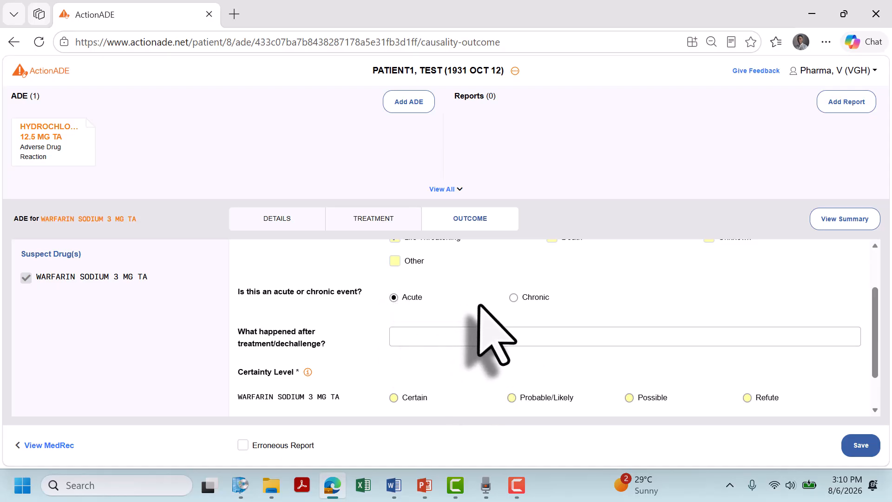
{"action": "scroll", "coordinate": [479, 307], "scroll_direction": "down", "scroll_amount": 1}
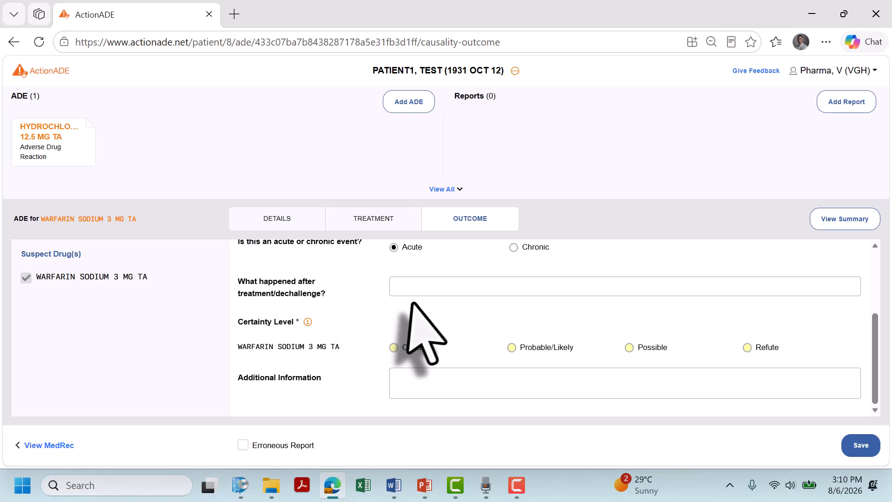
{"action": "left_click", "coordinate": [417, 351]}
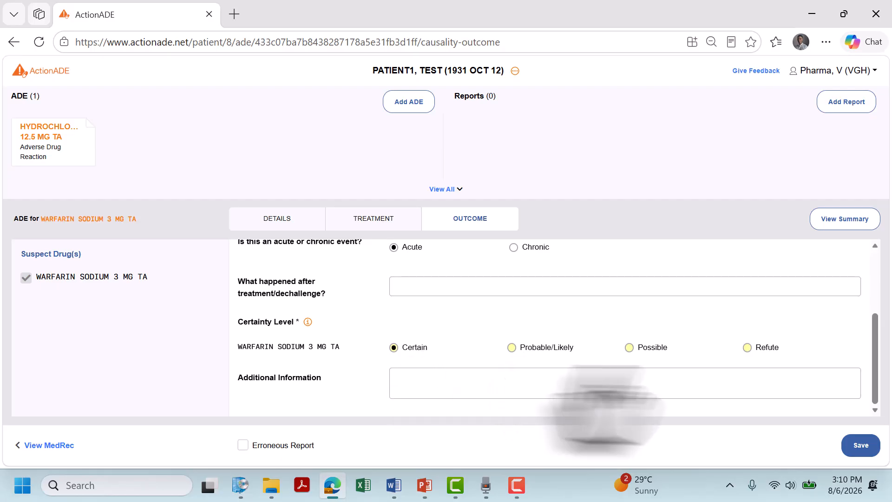
{"action": "left_click", "coordinate": [867, 451]}
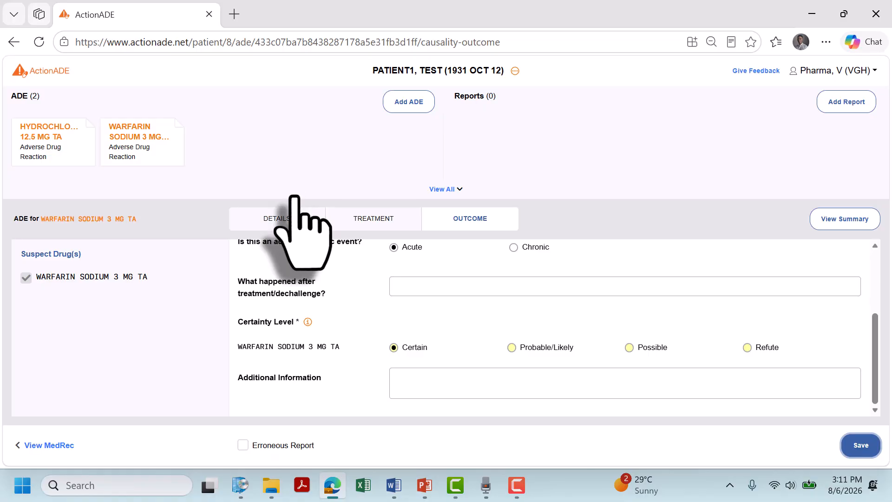
View and scroll through the saved warfarin ADE's summary report
{"action": "left_click", "coordinate": [147, 159]}
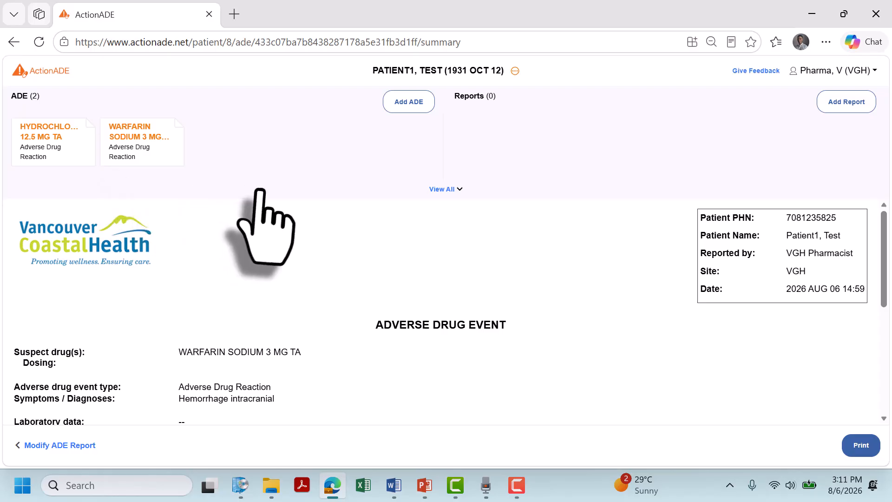
{"action": "scroll", "coordinate": [346, 332], "scroll_direction": "down", "scroll_amount": 2}
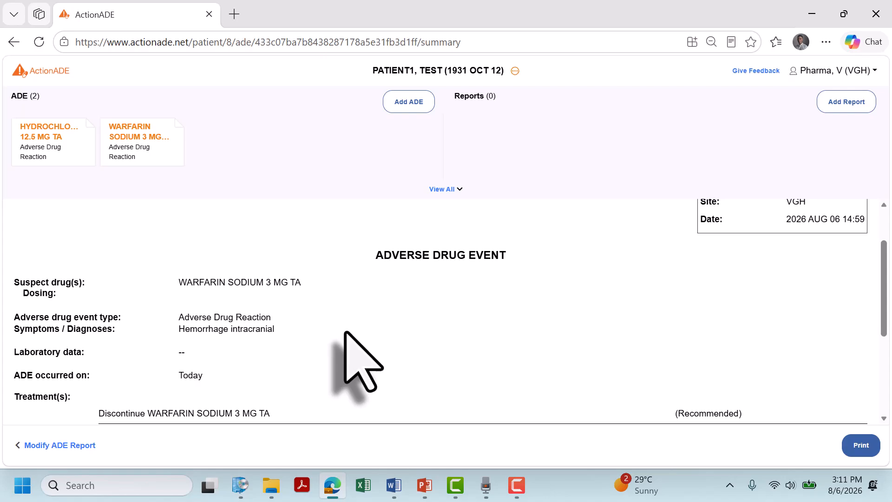
{"action": "scroll", "coordinate": [345, 331], "scroll_direction": "down", "scroll_amount": 2}
{"action": "scroll", "coordinate": [346, 333], "scroll_direction": "up", "scroll_amount": 3}
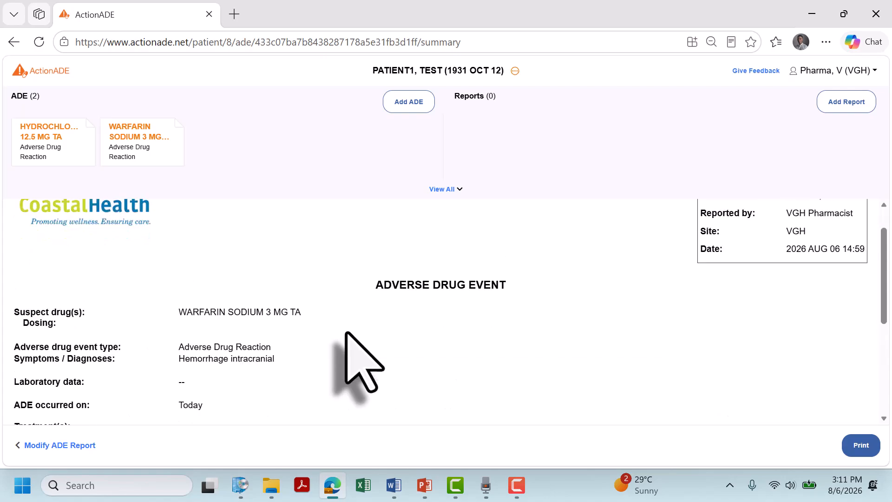
{"action": "scroll", "coordinate": [347, 332], "scroll_direction": "down", "scroll_amount": 5}
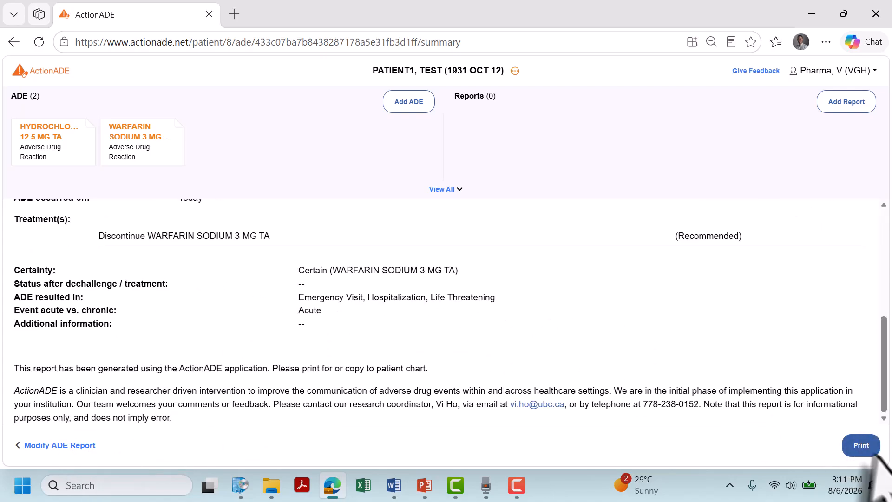
{"action": "scroll", "coordinate": [358, 349], "scroll_direction": "up", "scroll_amount": 5}
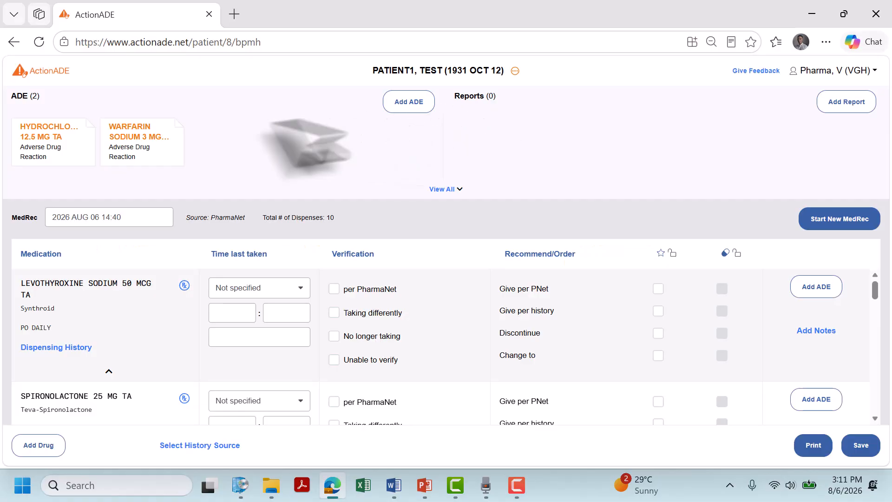
Reopen the Warfarin ADE for modification at its Outcome section's Certainty Level
{"action": "left_click", "coordinate": [148, 144]}
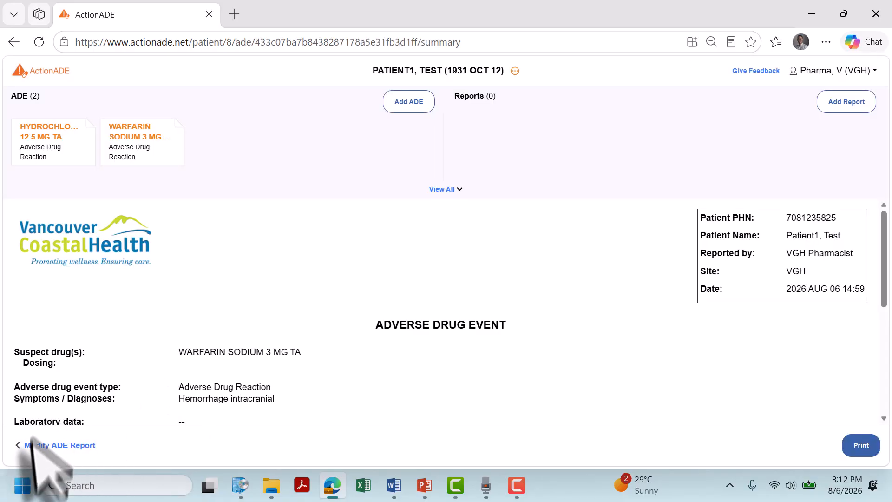
{"action": "left_click", "coordinate": [70, 446]}
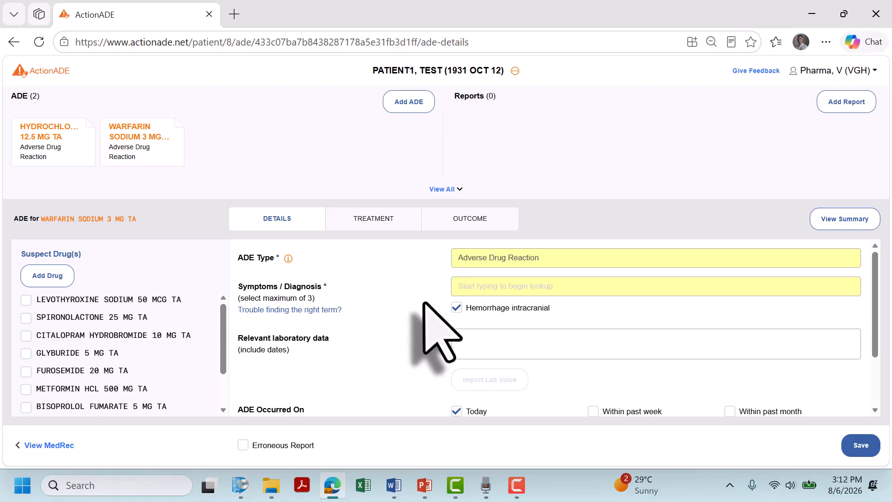
{"action": "left_click", "coordinate": [466, 218]}
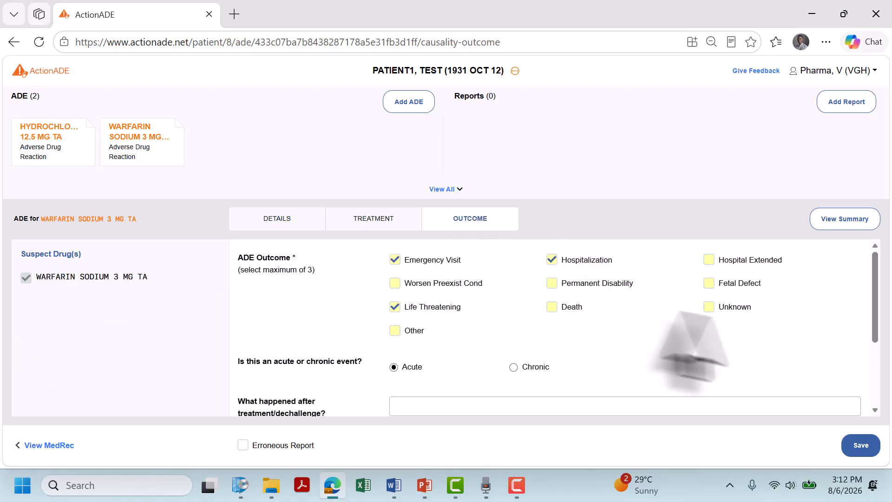
{"action": "scroll", "coordinate": [827, 353], "scroll_direction": "down", "scroll_amount": 3}
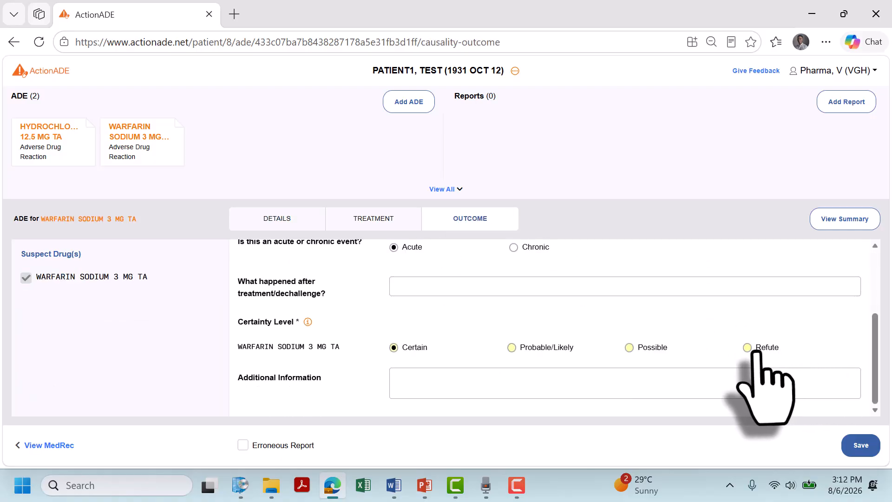
Refute the Warfarin ADE, giving 'The patient is re-exposed and tolerated the drug' as the reason
{"action": "left_click", "coordinate": [764, 348]}
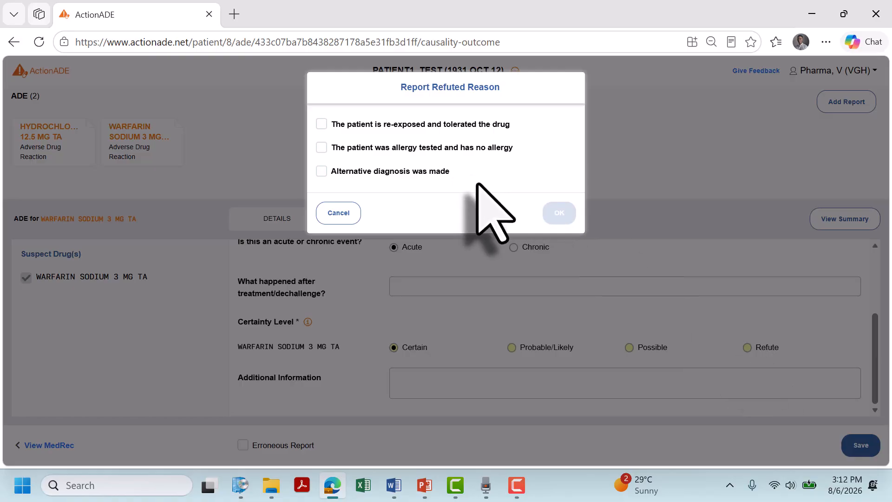
{"action": "left_click", "coordinate": [471, 126]}
{"action": "left_click", "coordinate": [559, 213]}
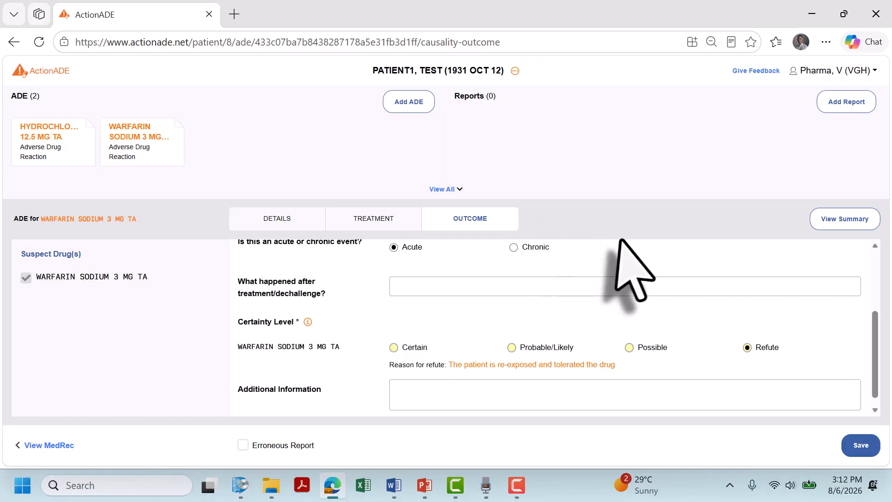
Save the refuted Warfarin report and review its summary
{"action": "left_click", "coordinate": [861, 445]}
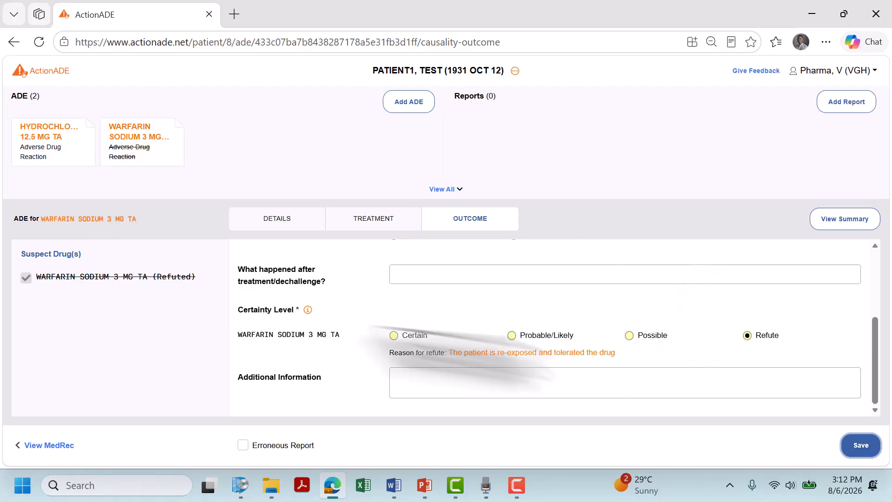
{"action": "left_click", "coordinate": [160, 142]}
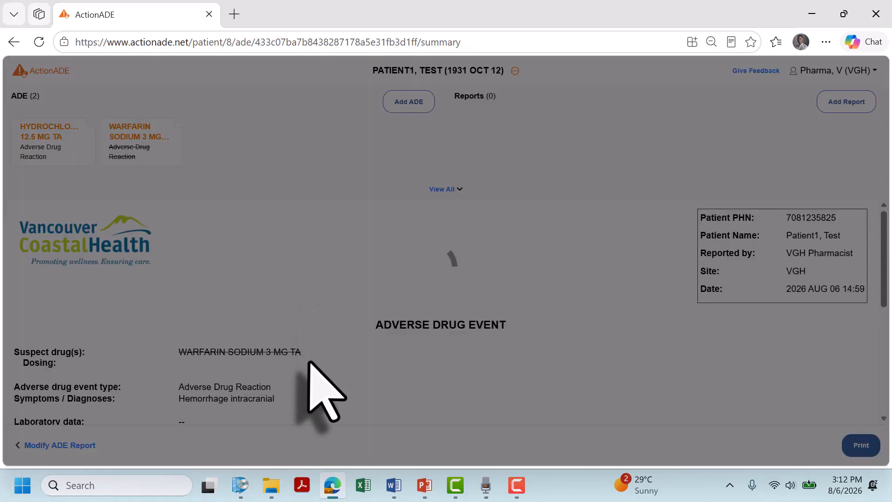
{"action": "scroll", "coordinate": [309, 376], "scroll_direction": "down", "scroll_amount": 5}
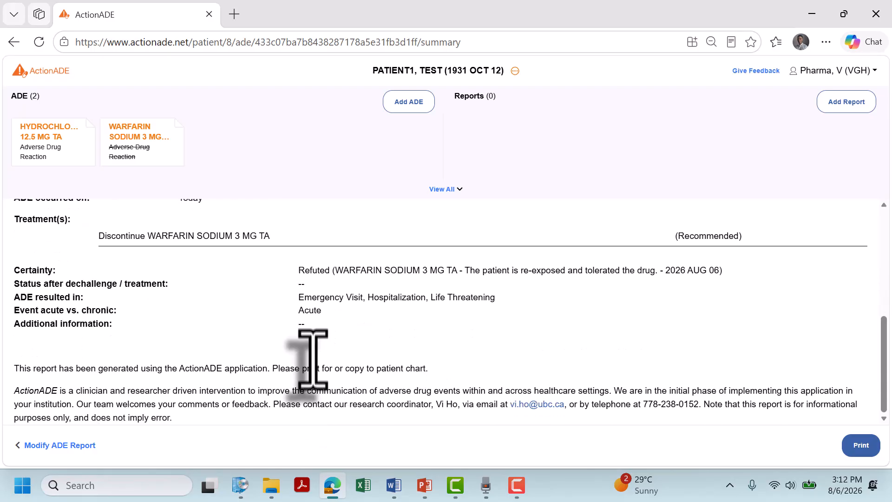